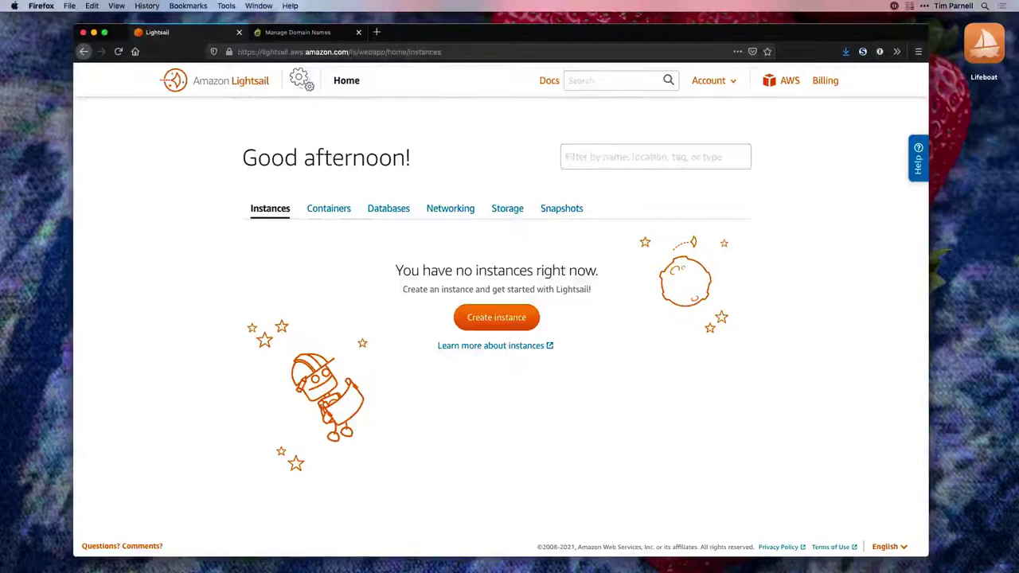
Start a new Lightsail instance using the OS Only Debian 10.5 image
{"action": "left_click", "coordinate": [525, 317]}
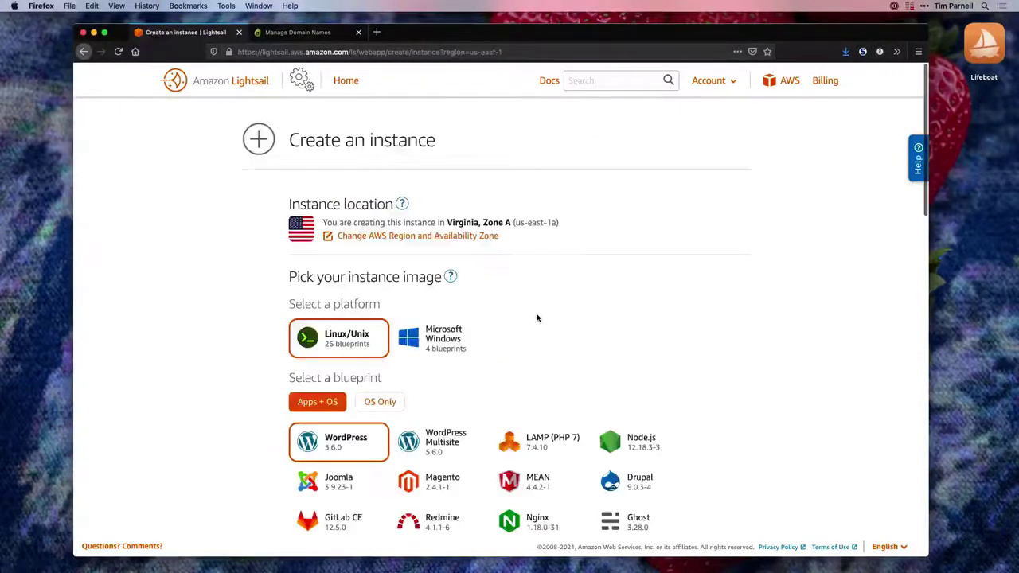
{"action": "scroll", "coordinate": [621, 313], "scroll_direction": "down", "scroll_amount": 5}
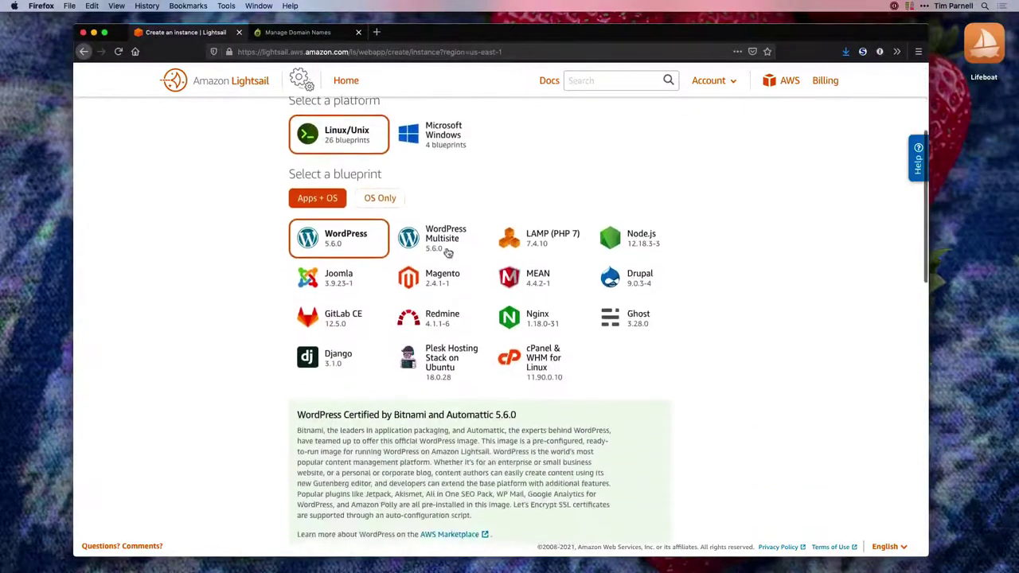
{"action": "left_click", "coordinate": [380, 197]}
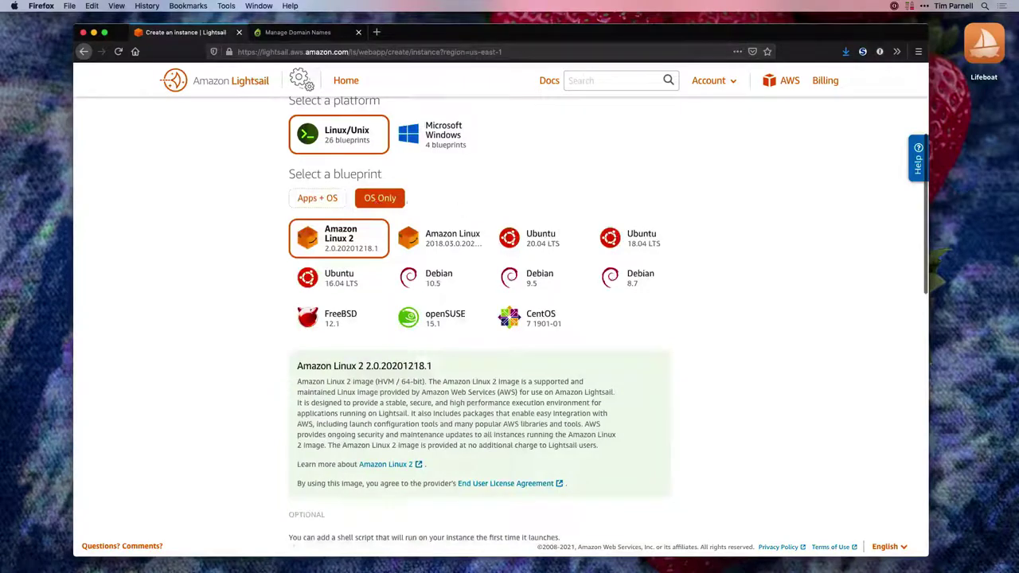
{"action": "left_click", "coordinate": [429, 275]}
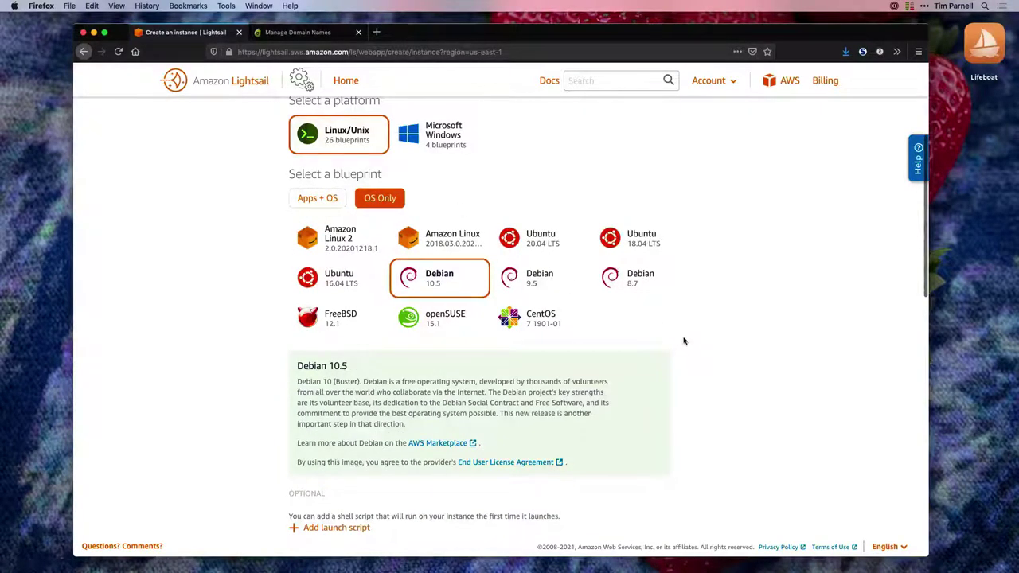
{"action": "scroll", "coordinate": [682, 341], "scroll_direction": "down", "scroll_amount": 8}
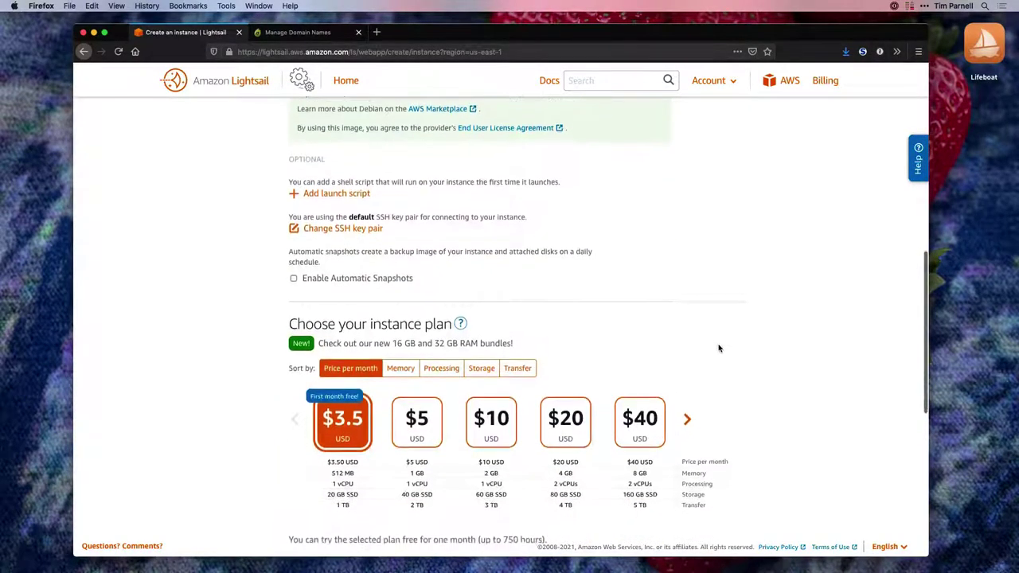
Download and save the default SSH key pair
{"action": "left_click", "coordinate": [367, 199]}
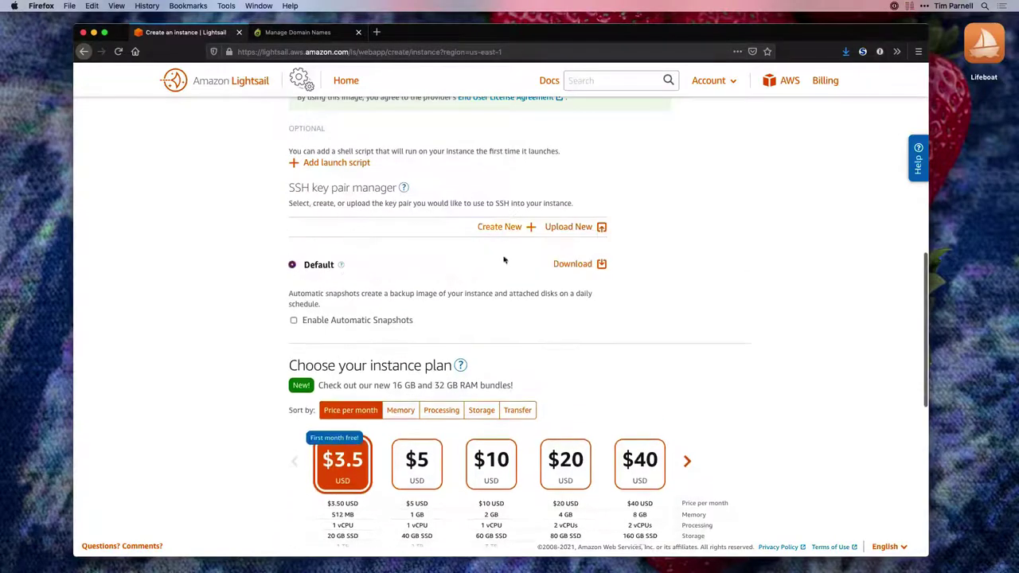
{"action": "left_click", "coordinate": [587, 264]}
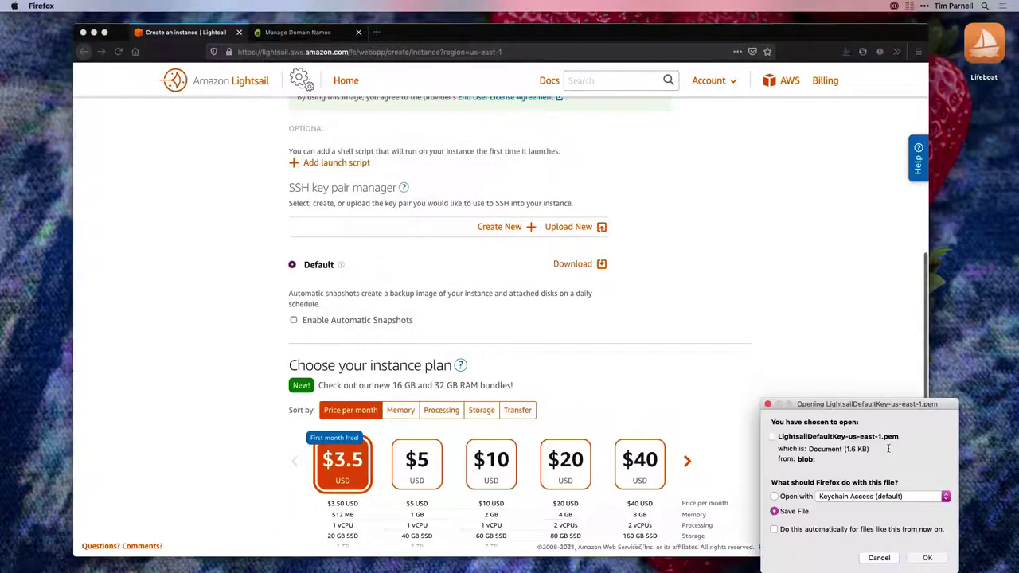
{"action": "left_click", "coordinate": [927, 557]}
Name the instance Lifeboat and create it
{"action": "scroll", "coordinate": [754, 435], "scroll_direction": "down", "scroll_amount": 2}
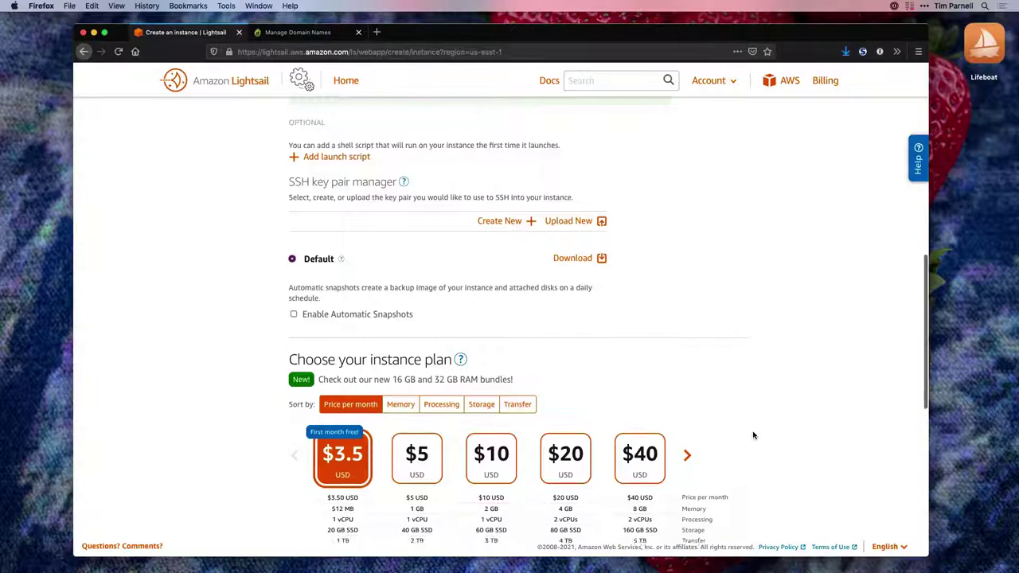
{"action": "scroll", "coordinate": [753, 435], "scroll_direction": "down", "scroll_amount": 5}
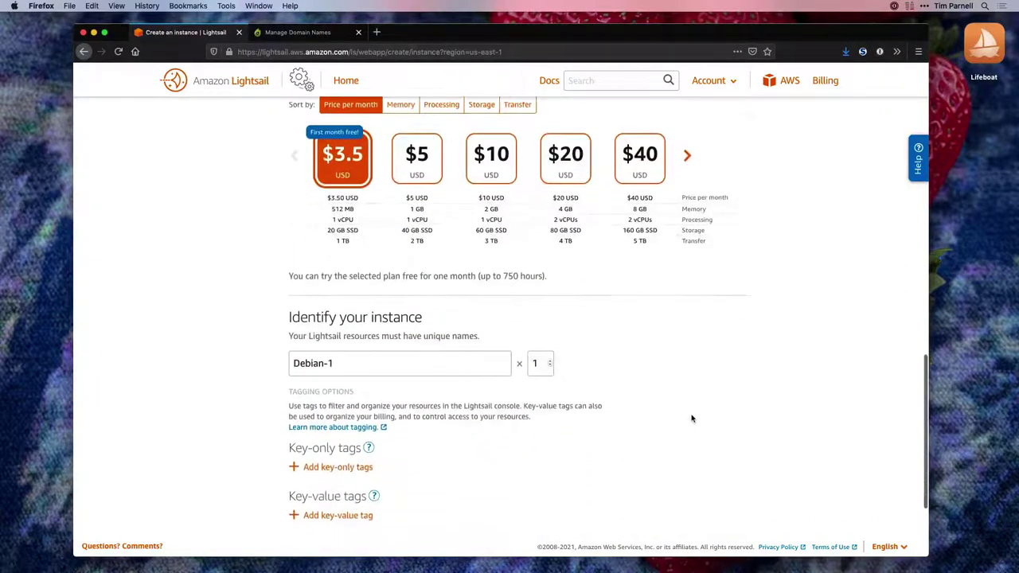
{"action": "triple_click", "coordinate": [433, 362]}
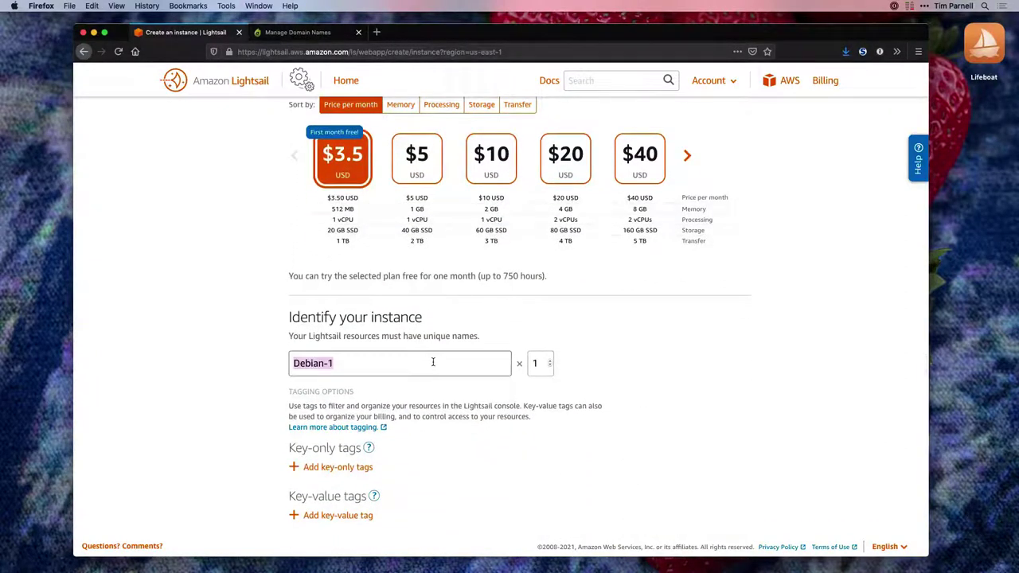
{"action": "type", "text": "Lifeboat"}
{"action": "scroll", "coordinate": [505, 398], "scroll_direction": "down", "scroll_amount": 3}
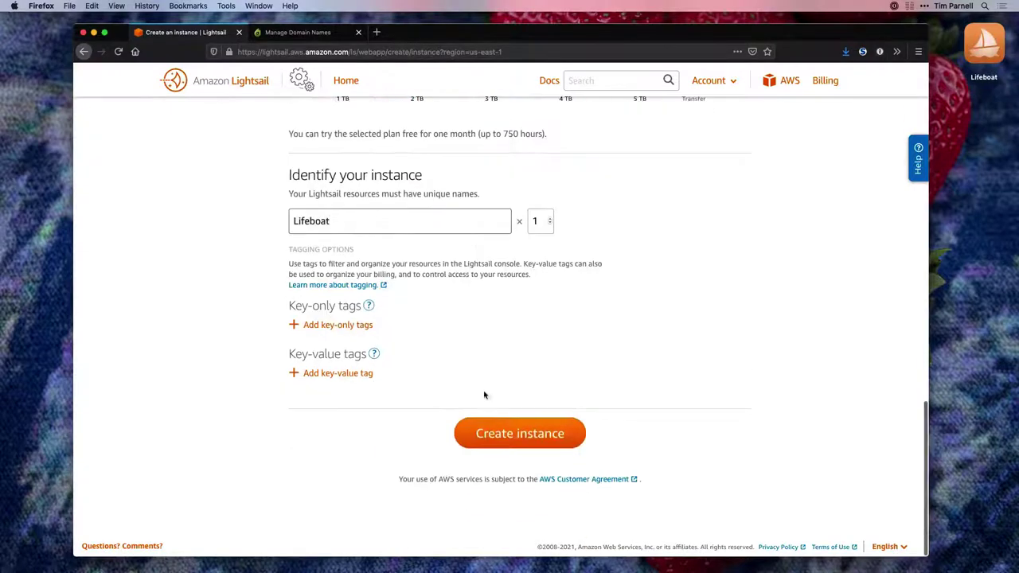
{"action": "left_click", "coordinate": [505, 432]}
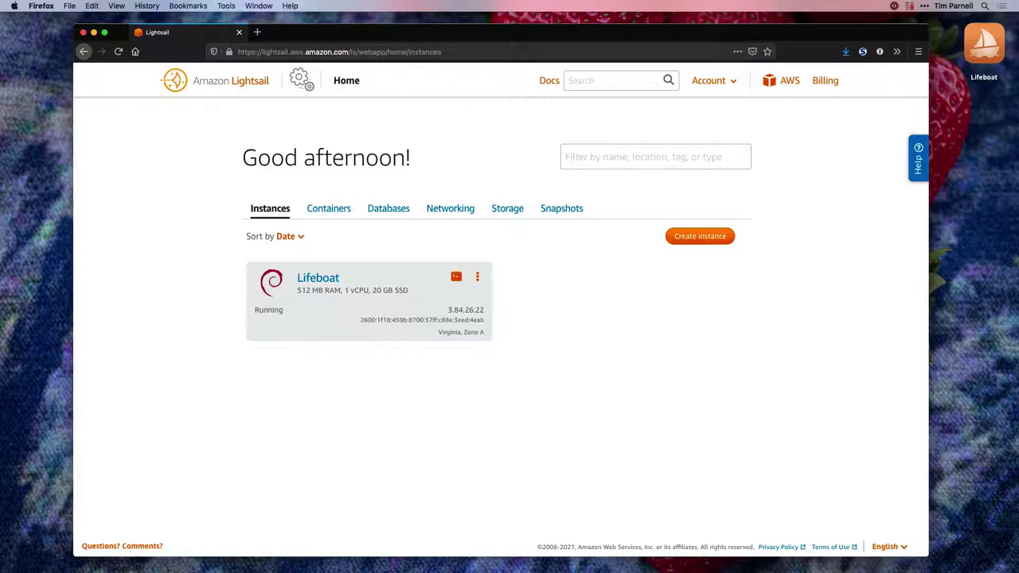
Open the Lifeboat instance from the Lightsail Instances list
{"action": "left_click", "coordinate": [330, 278]}
Add an HTTPS rule for TCP port 443 to the instance's IPv4 firewall on the Networking tab
{"action": "left_click", "coordinate": [418, 286]}
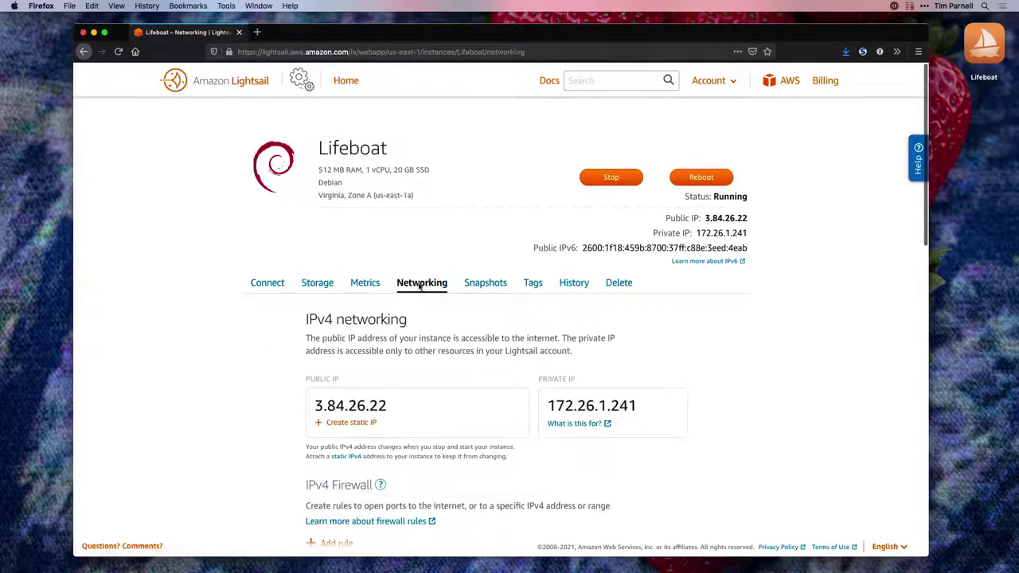
{"action": "scroll", "coordinate": [238, 383], "scroll_direction": "down", "scroll_amount": 2}
{"action": "scroll", "coordinate": [238, 383], "scroll_direction": "down", "scroll_amount": 5}
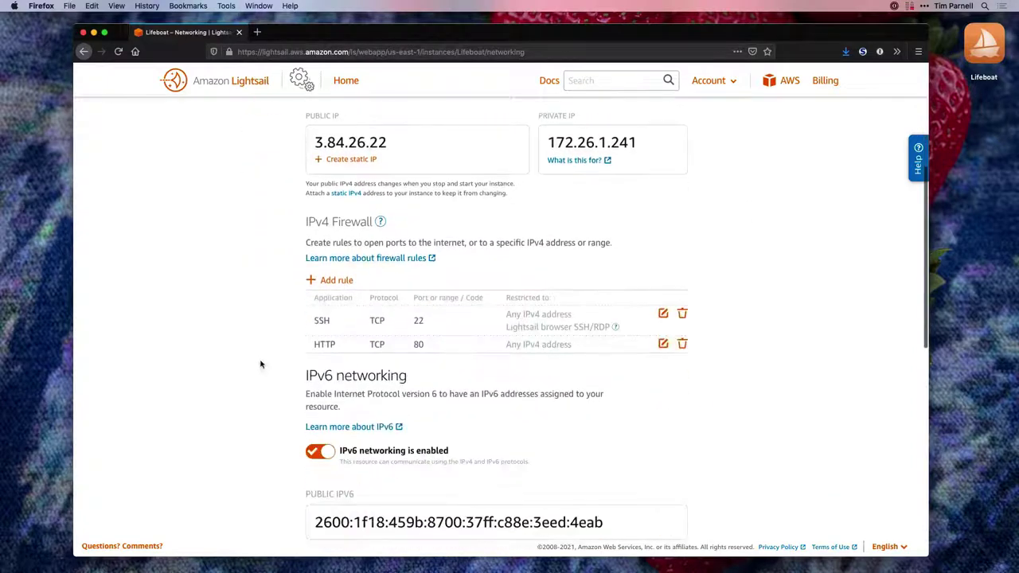
{"action": "left_click", "coordinate": [341, 284]}
{"action": "left_click", "coordinate": [359, 338]}
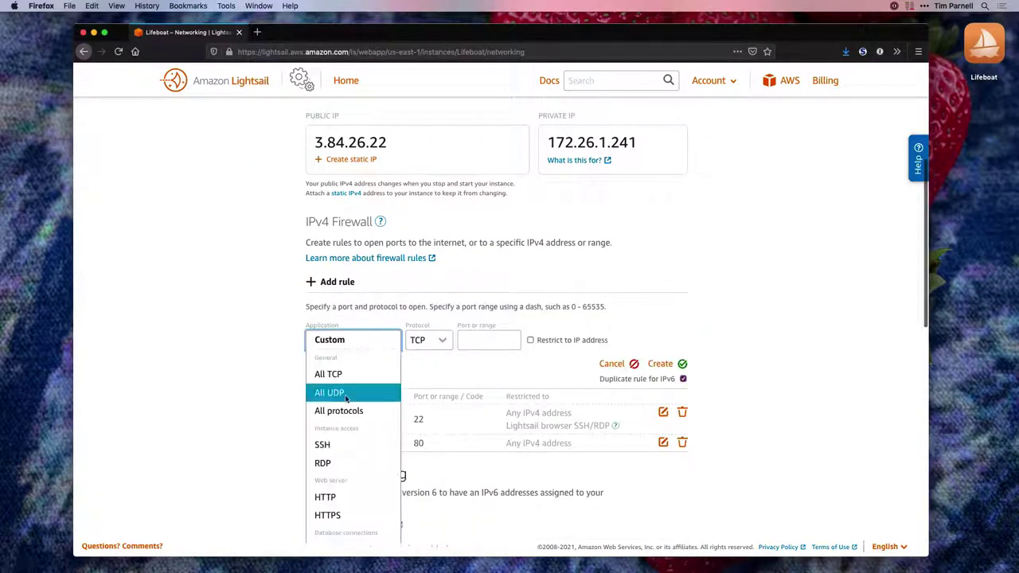
{"action": "left_click", "coordinate": [349, 515]}
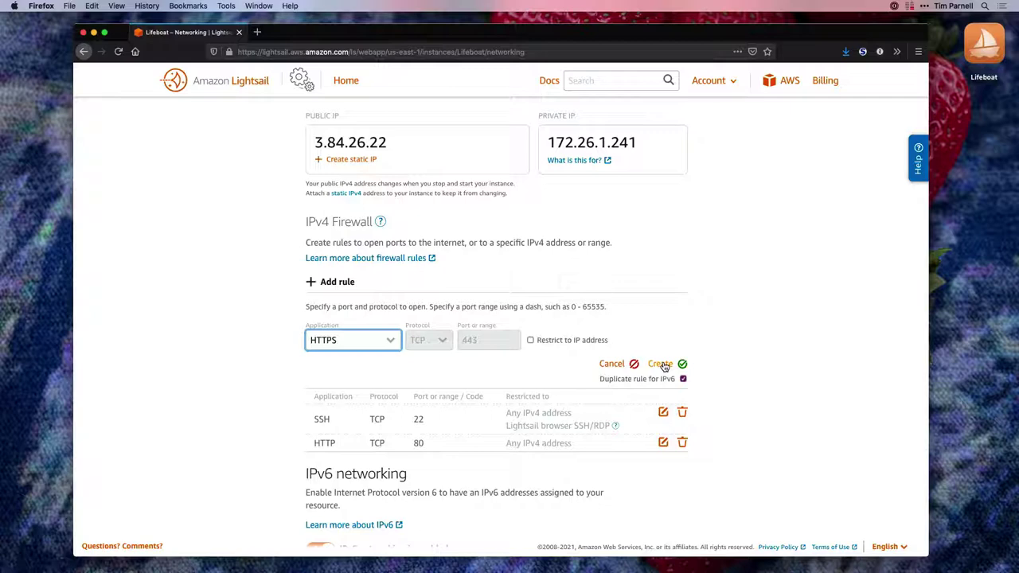
{"action": "left_click", "coordinate": [663, 365]}
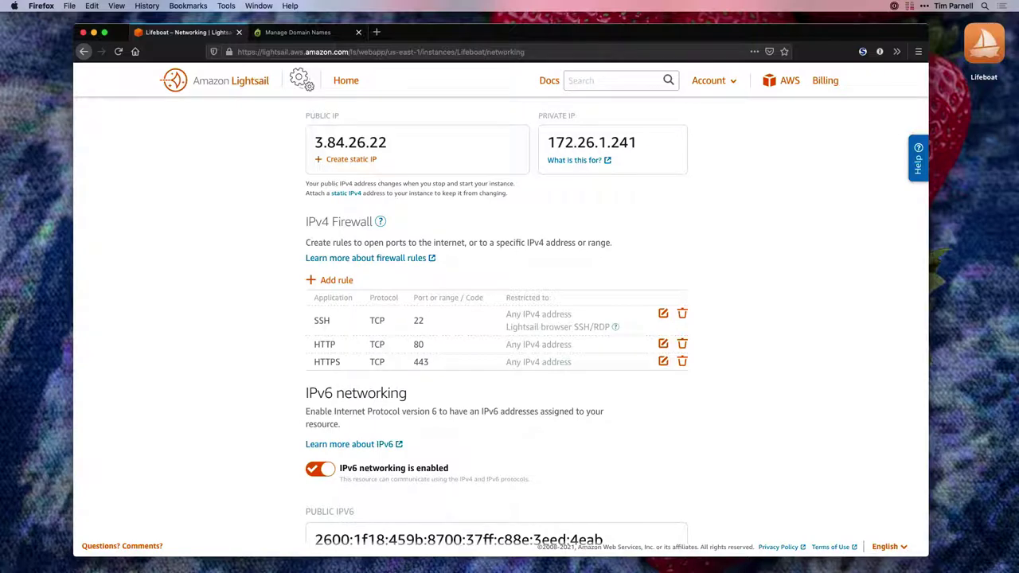
Copy the public IP 3.84.26.22 and switch xojo.io's DNS service to Dynadot DNS
{"action": "double_click", "coordinate": [346, 140]}
{"action": "left_click", "coordinate": [317, 33]}
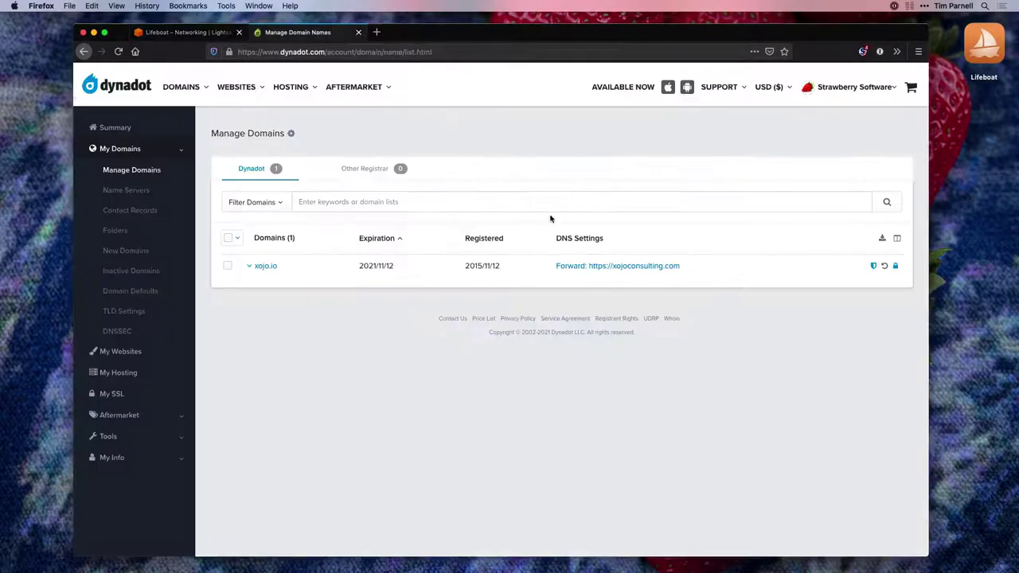
{"action": "left_click", "coordinate": [587, 265]}
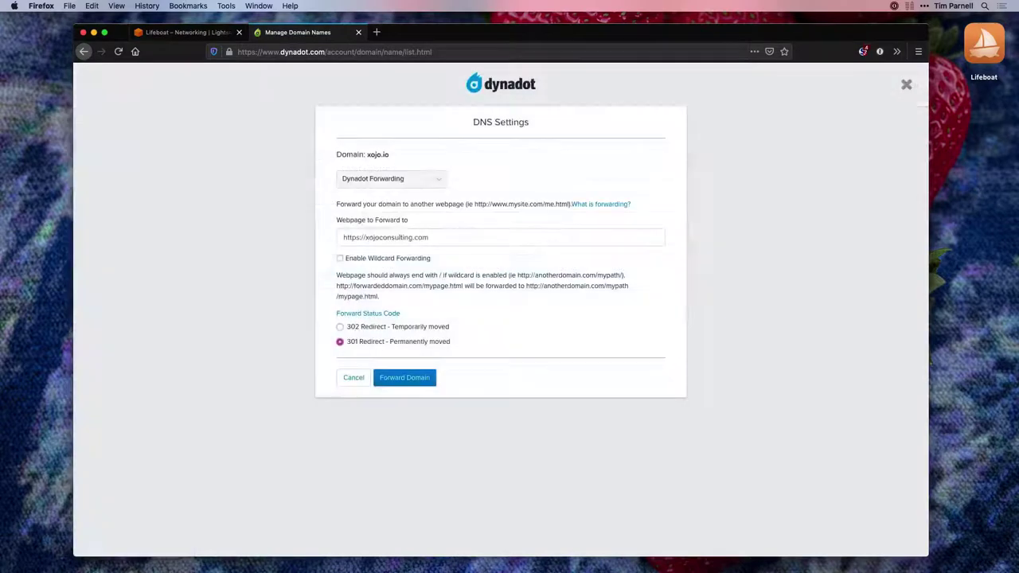
{"action": "left_click", "coordinate": [428, 182]}
{"action": "left_click", "coordinate": [405, 276]}
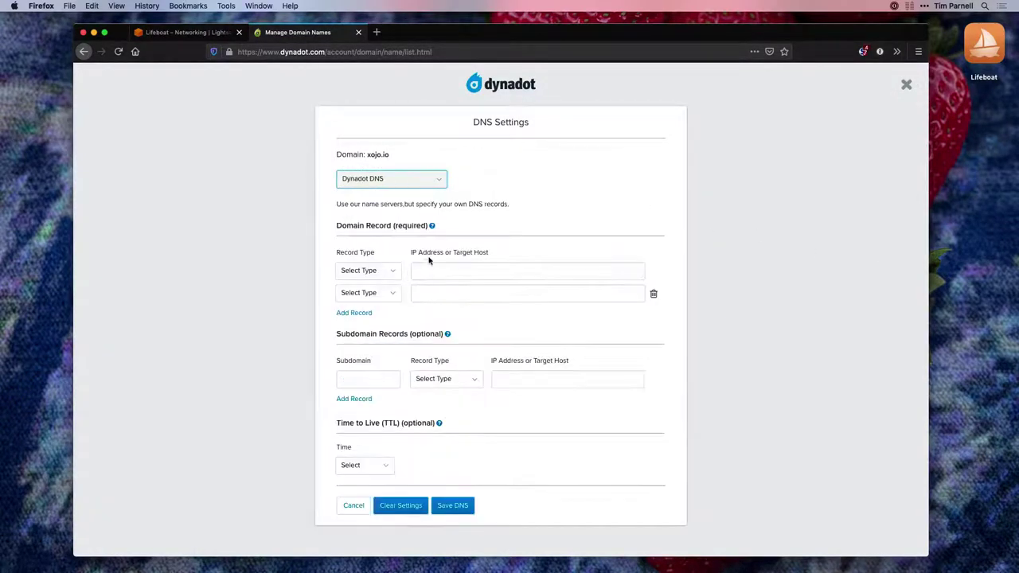
Add an A record pointing the xojo.io domain to 3.84.26.22
{"action": "left_click", "coordinate": [394, 271]}
{"action": "left_click", "coordinate": [380, 311]}
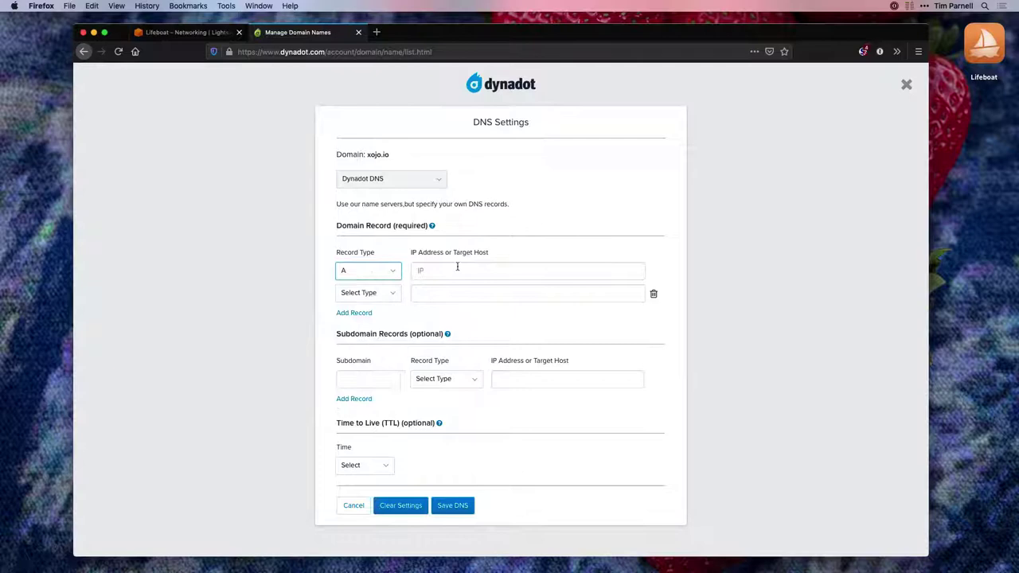
{"action": "left_click", "coordinate": [457, 269]}
{"action": "type", "text": "3.84.26.22"}
Add a wildcard * subdomain A record to 3.84.26.22 and save the DNS settings
{"action": "left_click", "coordinate": [354, 381]}
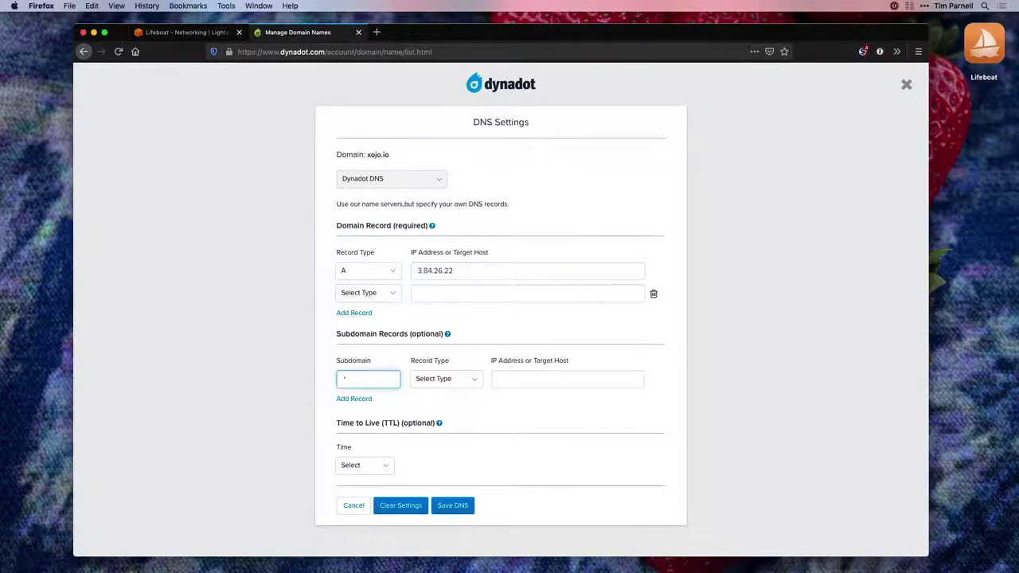
{"action": "left_click", "coordinate": [446, 378]}
{"action": "left_click", "coordinate": [450, 411]}
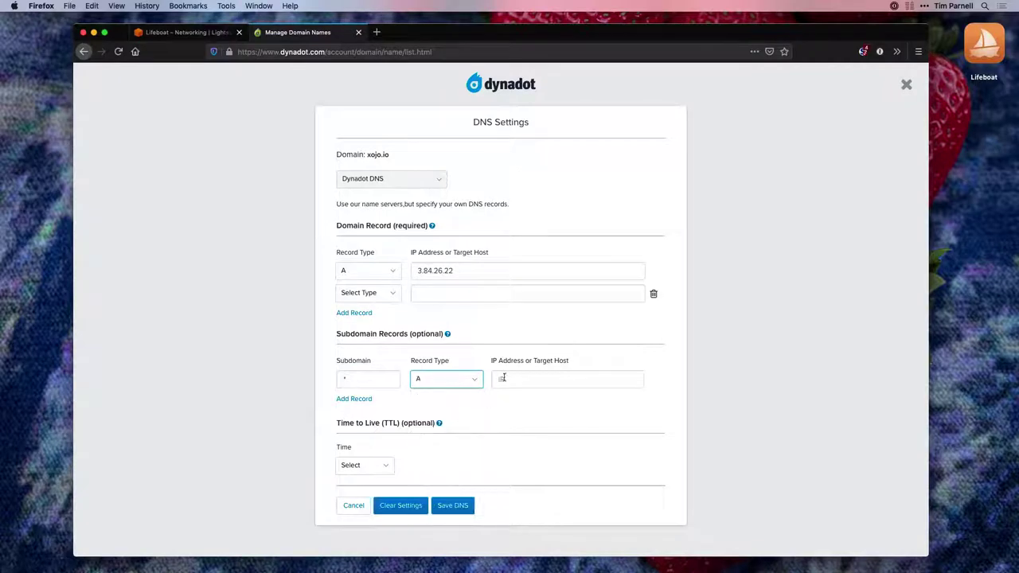
{"action": "left_click", "coordinate": [507, 379]}
{"action": "type", "text": "3.84.26.22"}
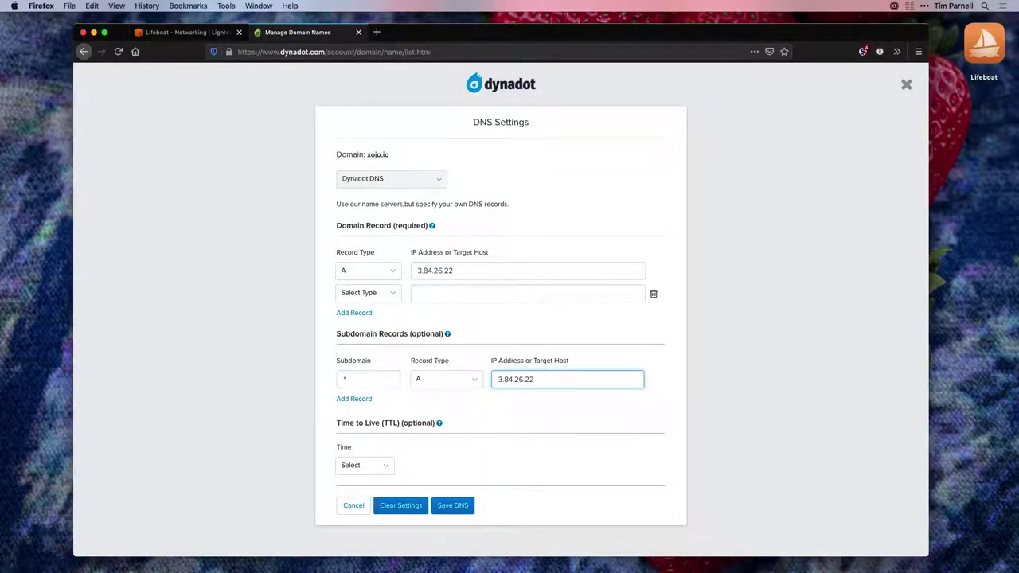
{"action": "left_click", "coordinate": [454, 506]}
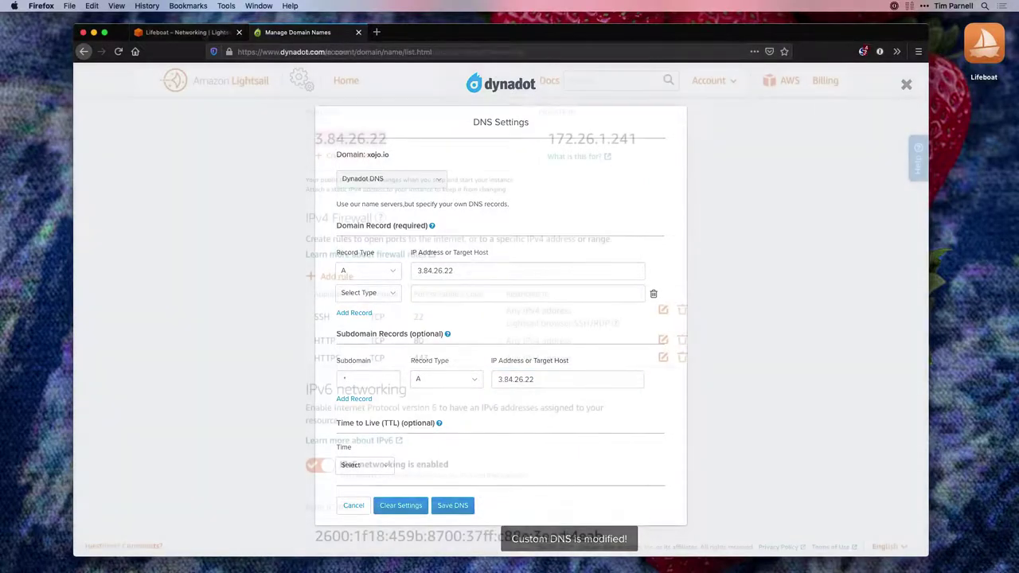
{"action": "scroll", "coordinate": [219, 160], "scroll_direction": "up", "scroll_amount": 5}
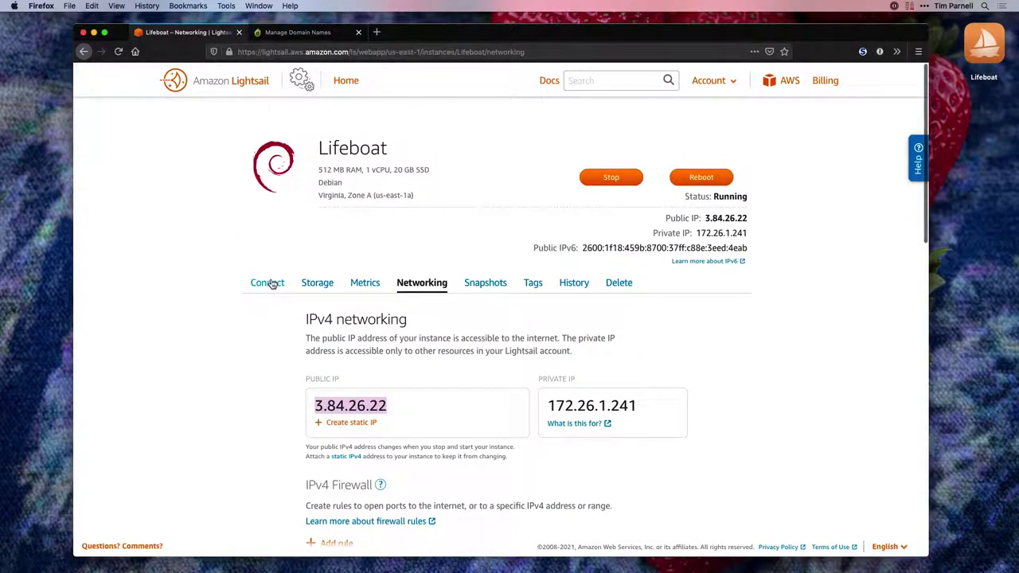
Copy the instance IP 3.84.26.22 from the Connect tab and launch Lifeboat
{"action": "left_click", "coordinate": [267, 283]}
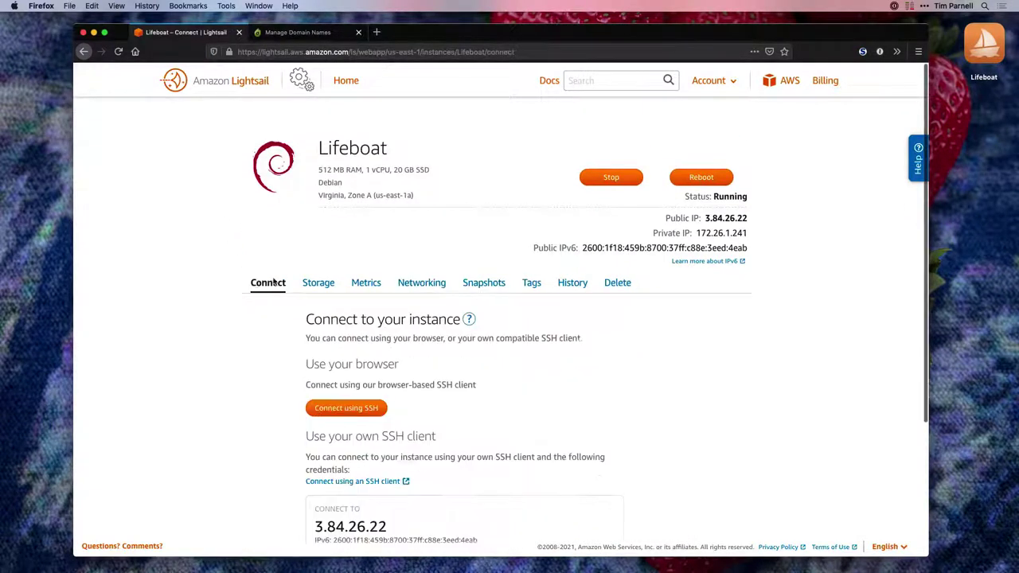
{"action": "scroll", "coordinate": [232, 290], "scroll_direction": "down", "scroll_amount": 2}
{"action": "scroll", "coordinate": [231, 289], "scroll_direction": "down", "scroll_amount": 1}
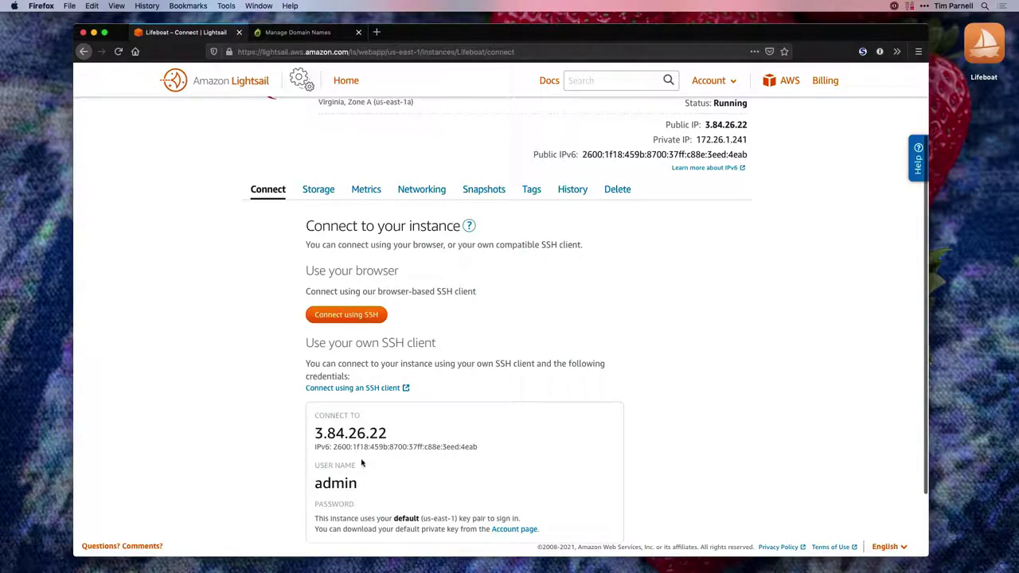
{"action": "double_click", "coordinate": [359, 434]}
{"action": "key", "text": "super+c"}
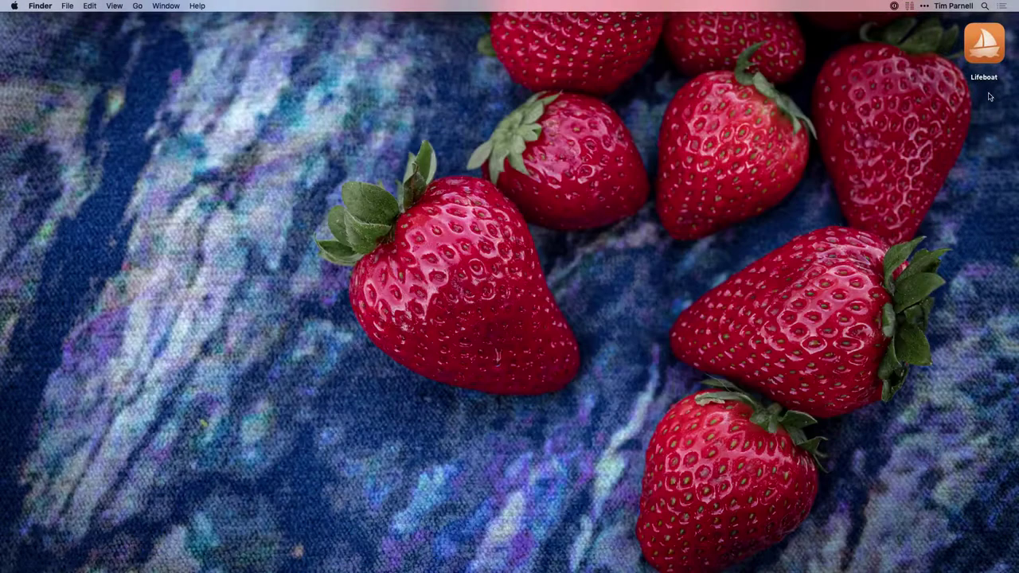
{"action": "double_click", "coordinate": [984, 44]}
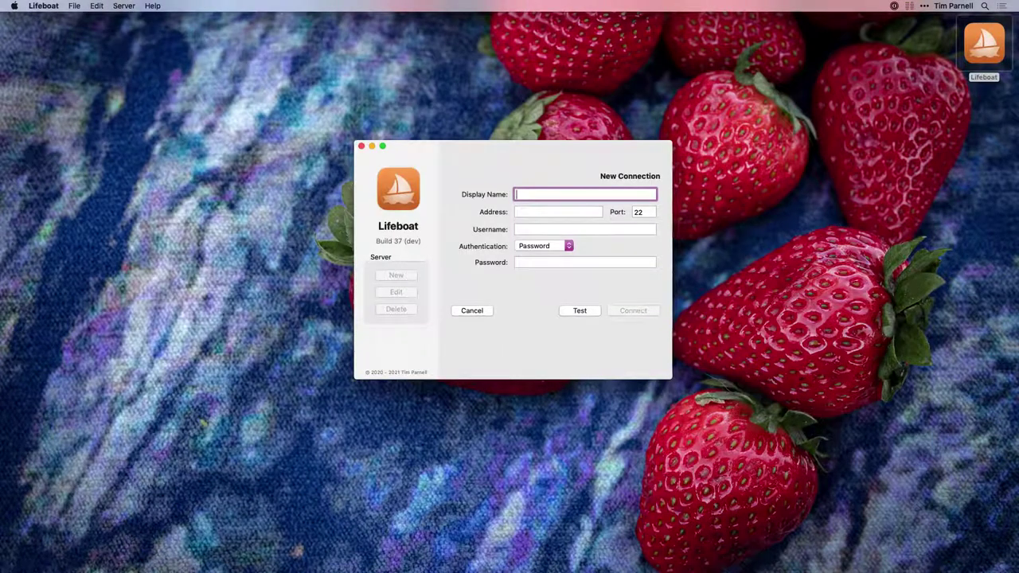
{"action": "type", "text": "Lightsail"}
Connect Lifeboat to 3.84.26.22 as admin using the Lightsail default key file
{"action": "key", "text": "Tab"}
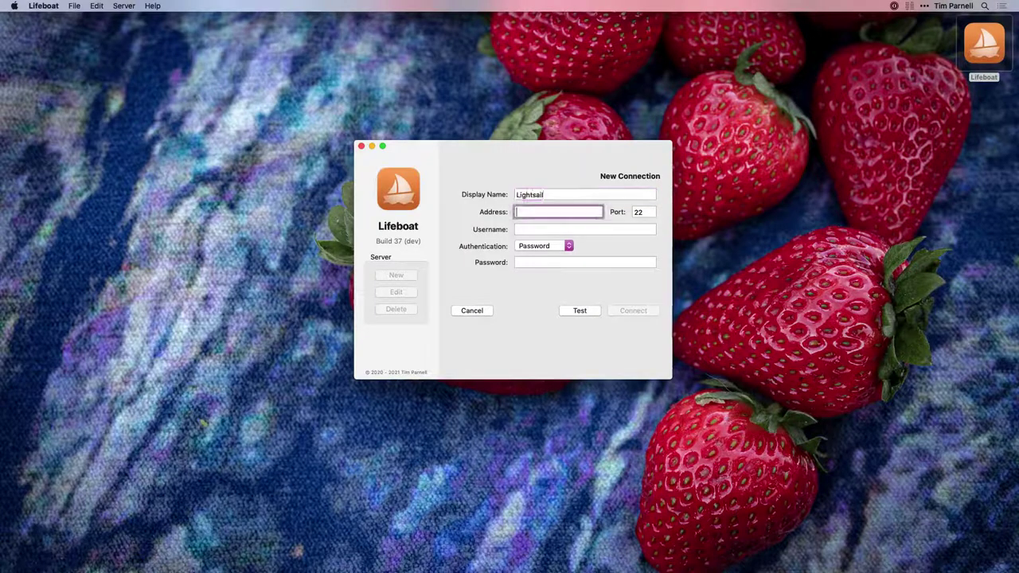
{"action": "key", "text": "super+v"}
{"action": "key", "text": "Tab"}
{"action": "key", "text": "Tab"}
{"action": "type", "text": "admin"}
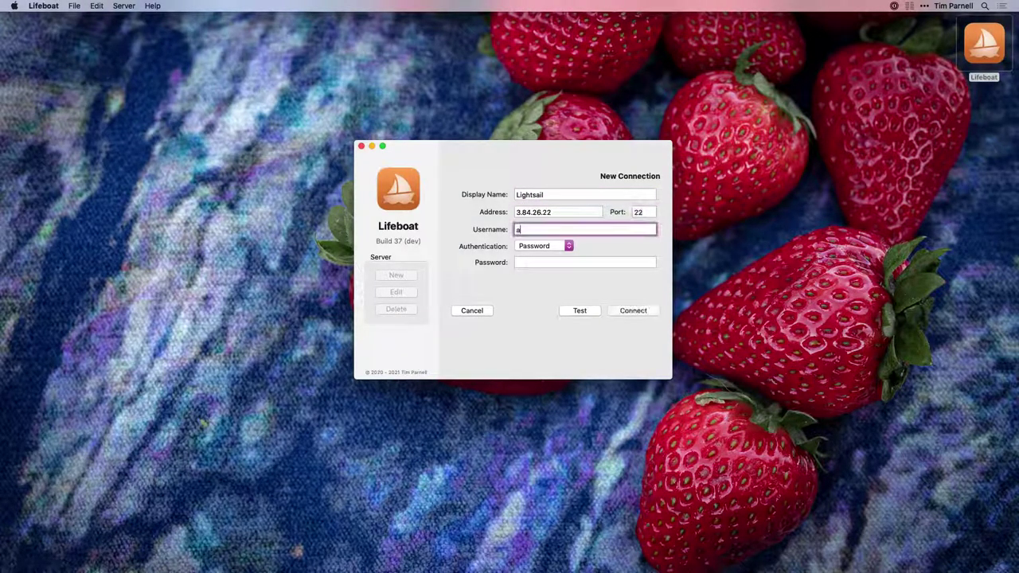
{"action": "left_click", "coordinate": [552, 249]}
{"action": "left_click", "coordinate": [551, 256]}
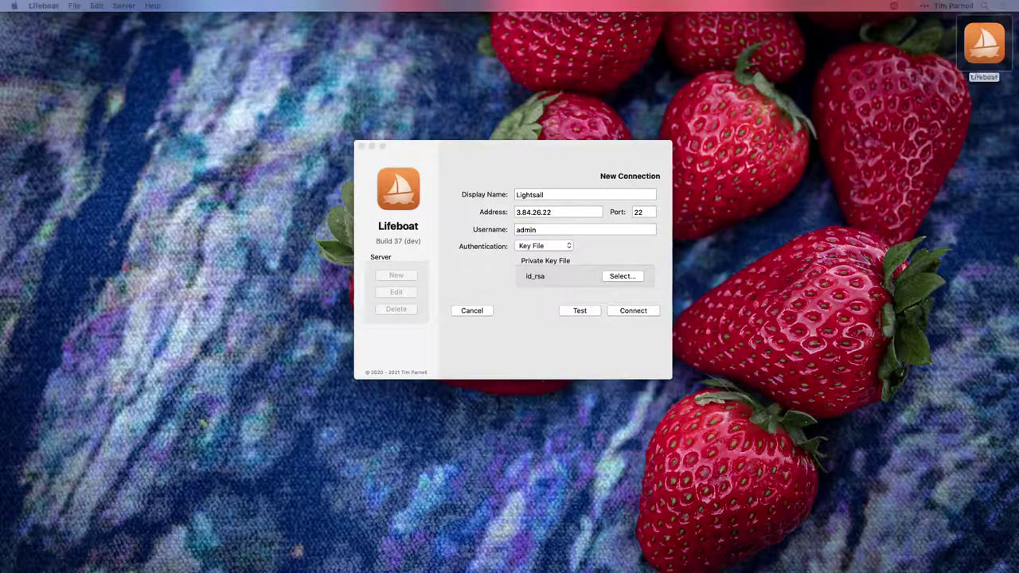
{"action": "mouse_move", "coordinate": [871, 169]}
{"action": "left_mouse_down"}
{"action": "mouse_move", "coordinate": [668, 261]}
{"action": "mouse_move", "coordinate": [538, 290]}
{"action": "mouse_move", "coordinate": [607, 265]}
{"action": "mouse_move", "coordinate": [613, 275]}
{"action": "left_mouse_up"}
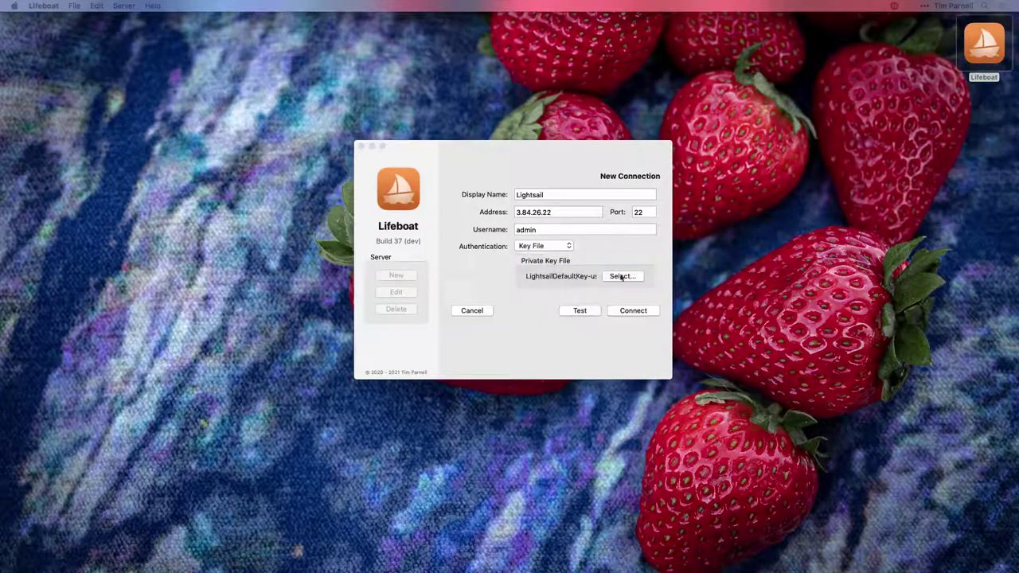
{"action": "left_click", "coordinate": [647, 313]}
{"action": "left_click", "coordinate": [647, 314]}
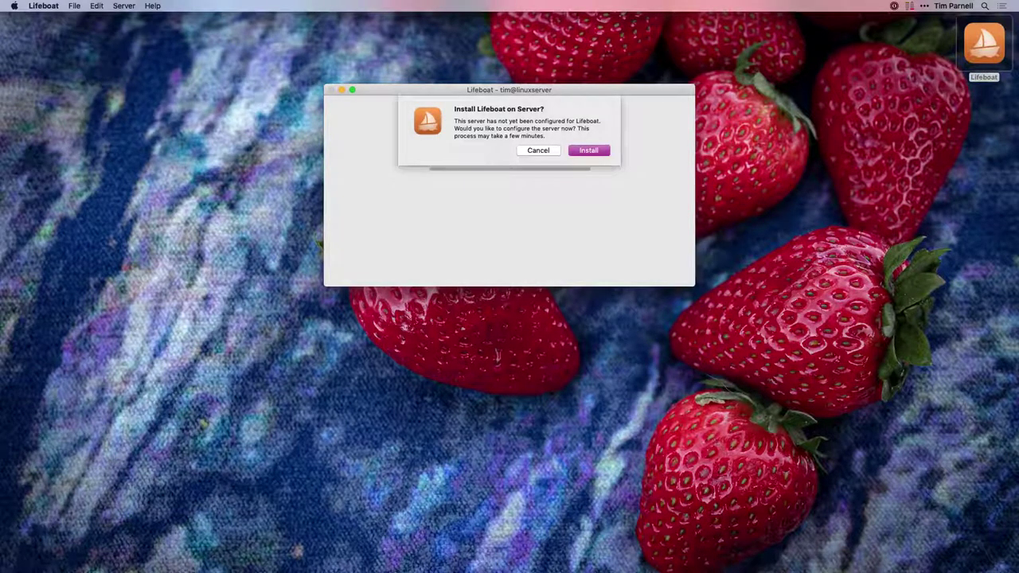
Install Lifeboat on the server and view its Domains & Subdomains list
{"action": "left_click", "coordinate": [602, 150]}
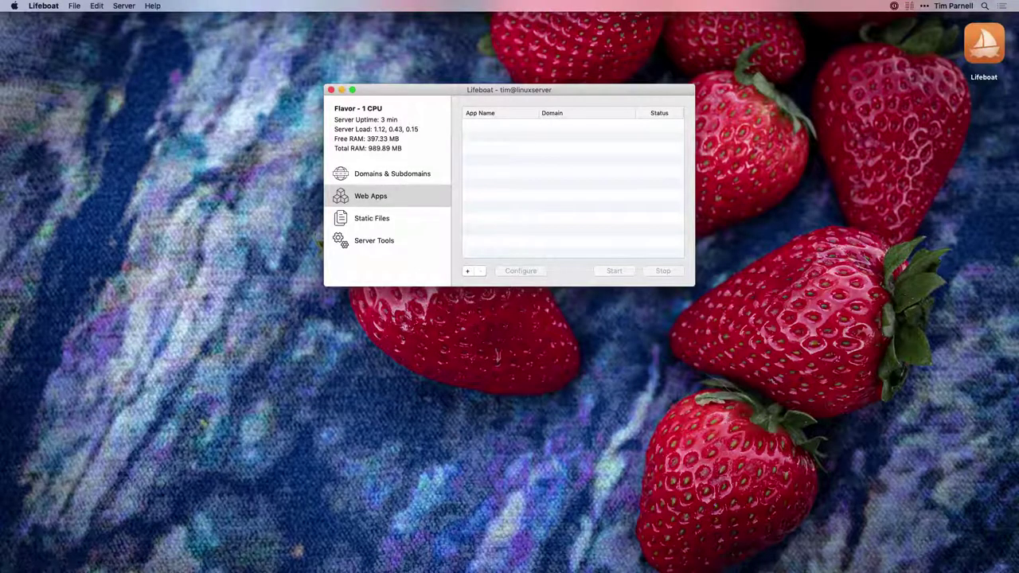
{"action": "left_click", "coordinate": [396, 176]}
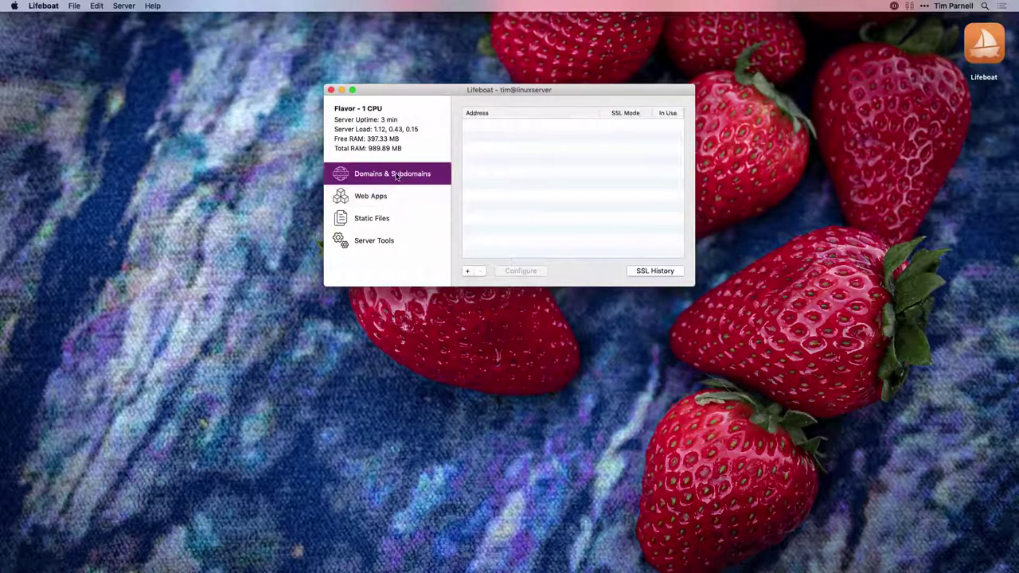
Add the domain webkit.xojo.io with SSL set to Force and save it
{"action": "left_click", "coordinate": [468, 272]}
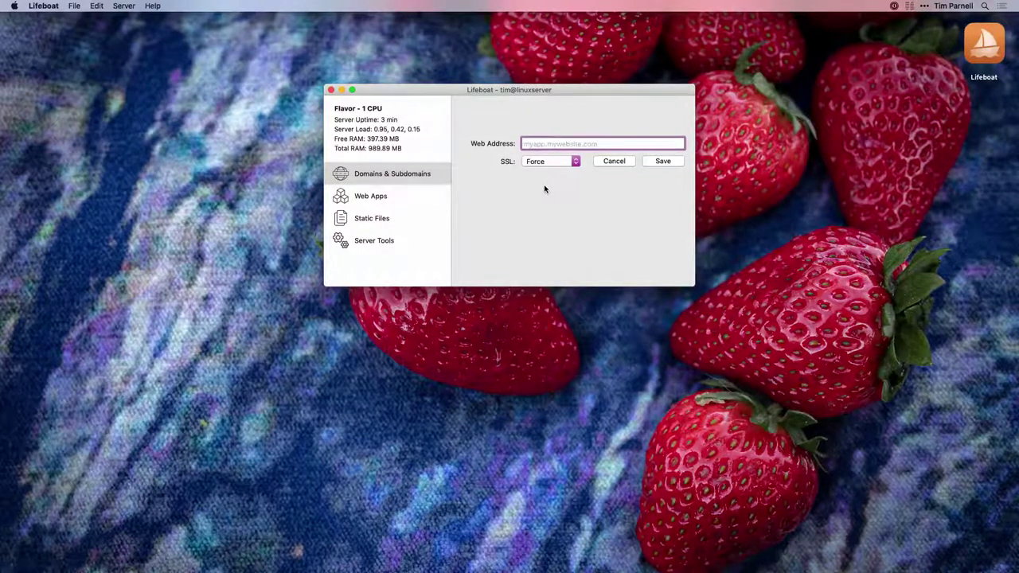
{"action": "type", "text": "webkit."}
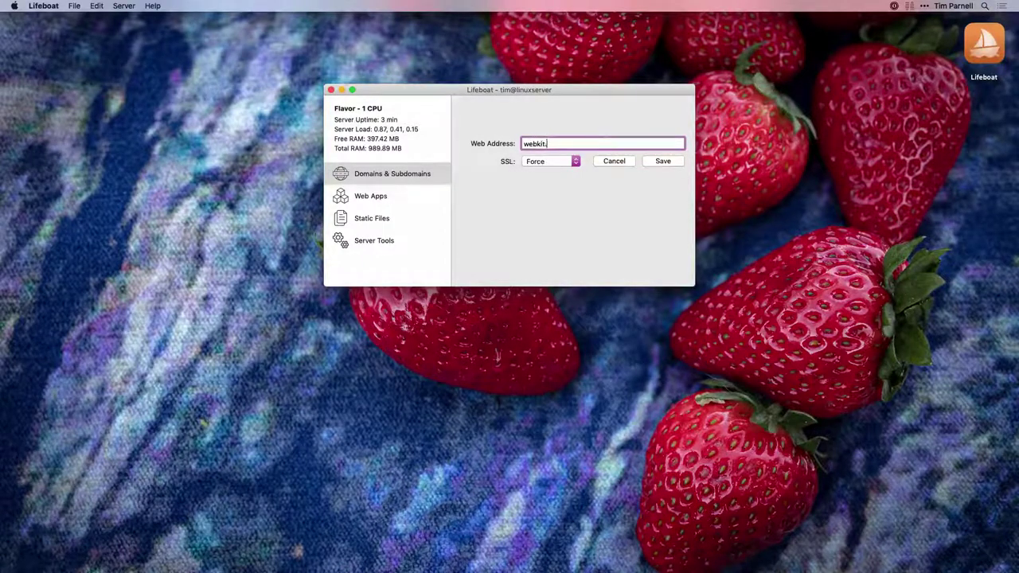
{"action": "type", "text": "xojo.io"}
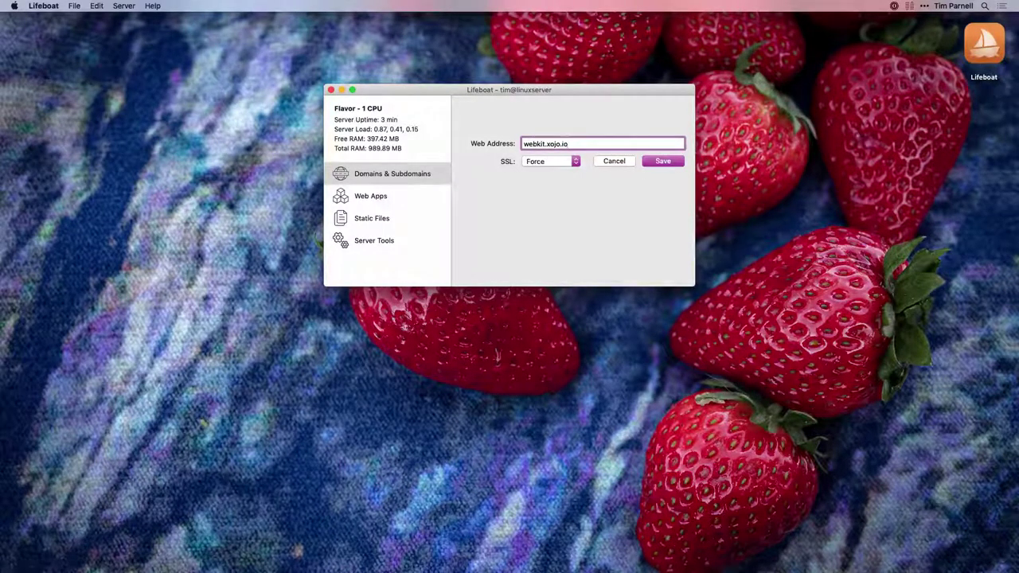
{"action": "left_click", "coordinate": [575, 161]}
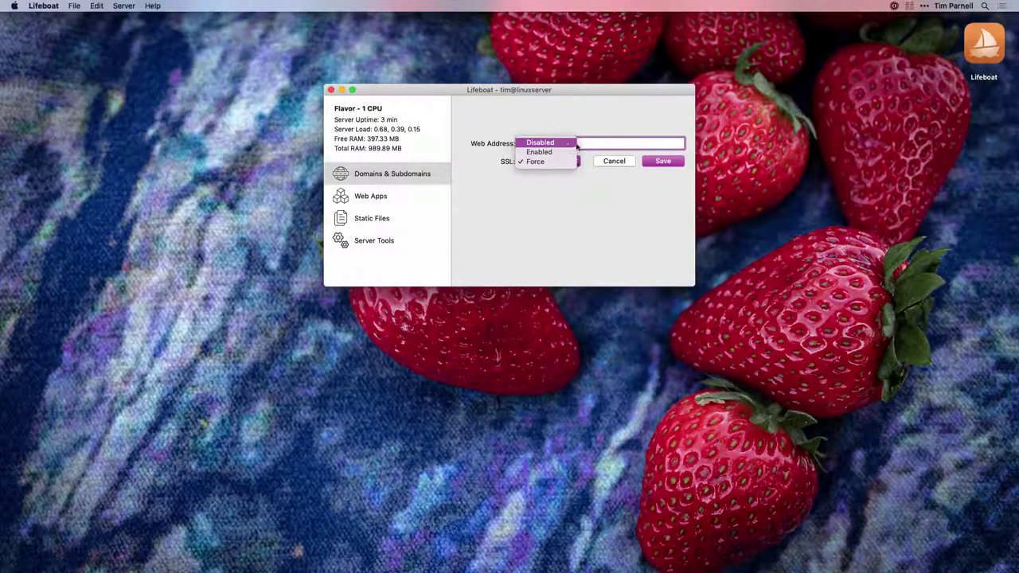
{"action": "left_click", "coordinate": [573, 173]}
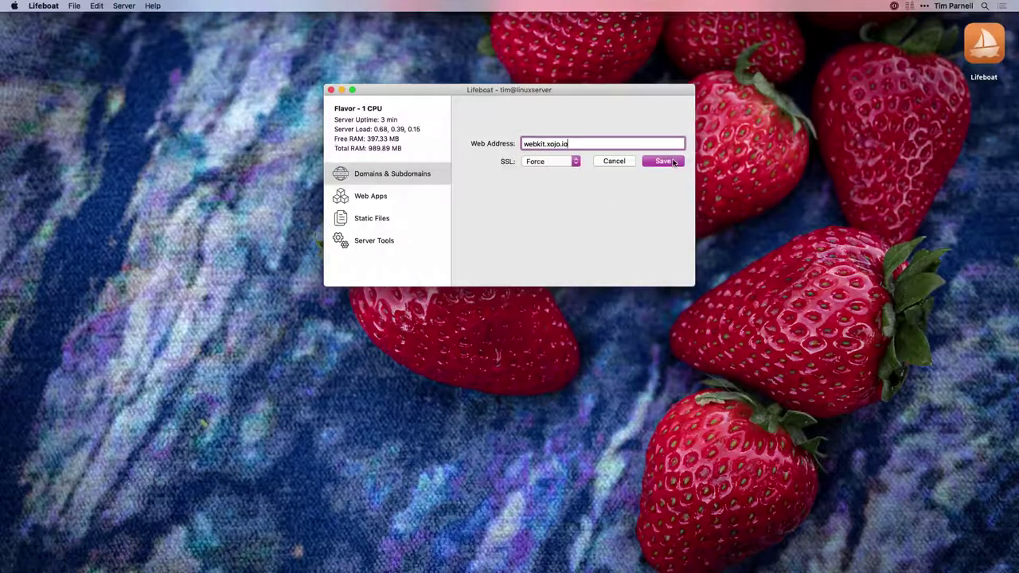
{"action": "left_click", "coordinate": [667, 162]}
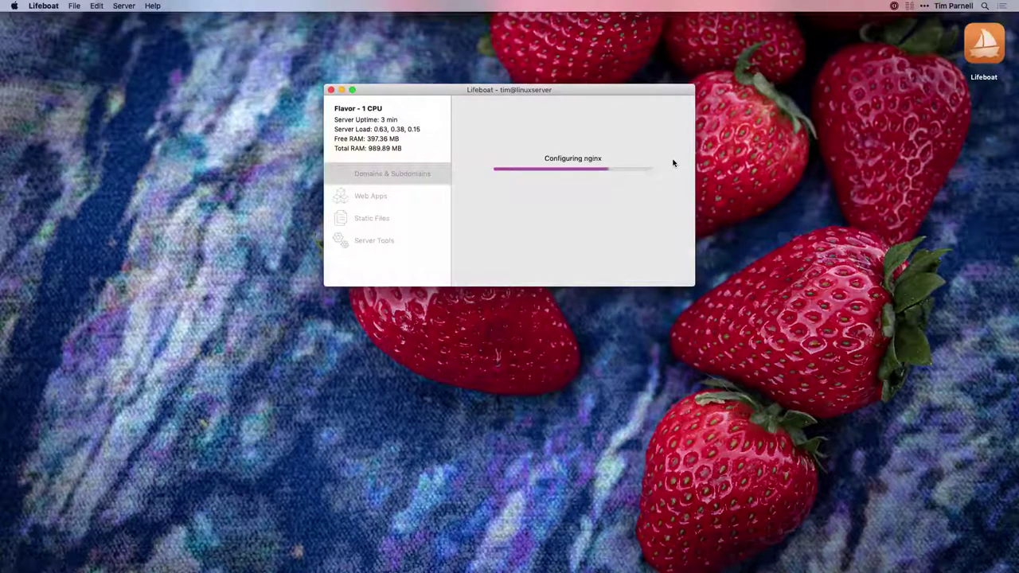
{"action": "left_click", "coordinate": [443, 192]}
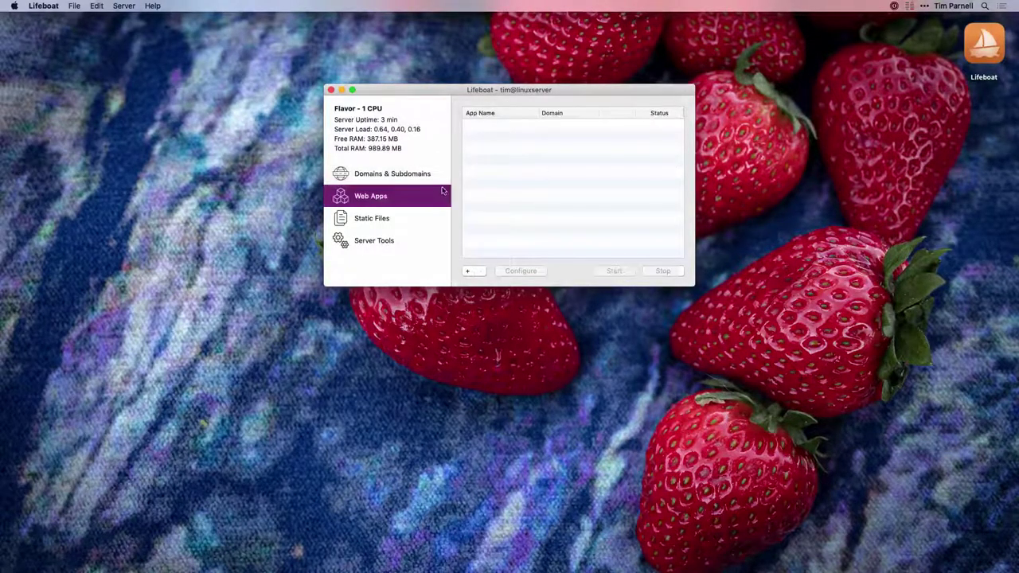
Create the web app Webkit Test on webkit.xojo.io, upload the tpwebkit build files, and stage it
{"action": "left_click", "coordinate": [469, 271]}
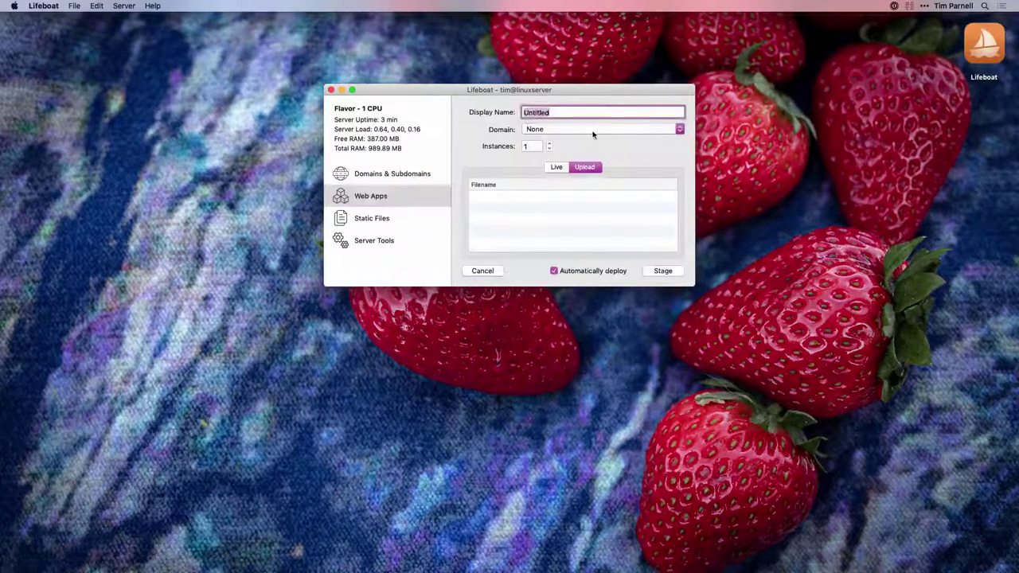
{"action": "type", "text": "W"}
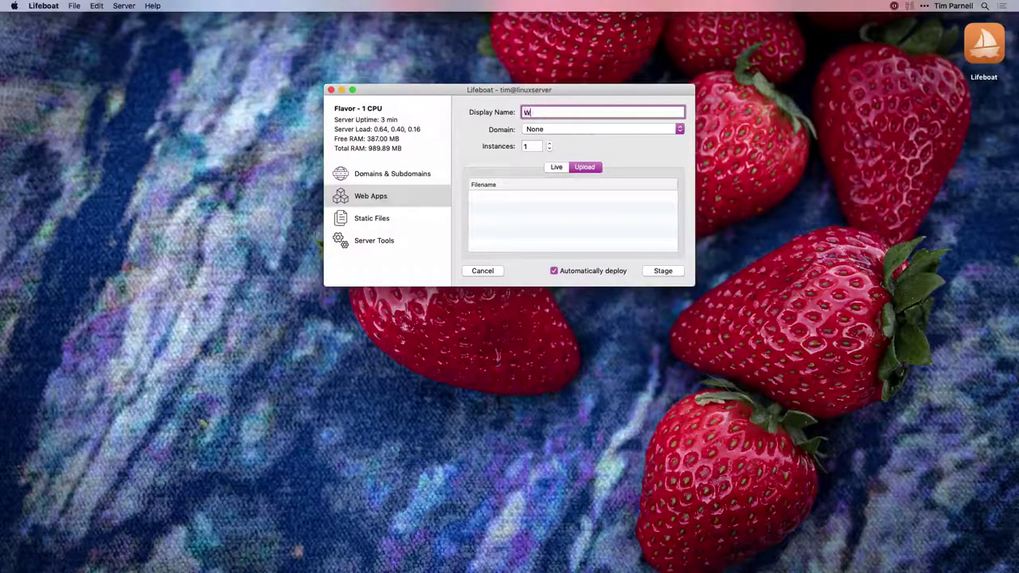
{"action": "type", "text": "ebkit Test"}
{"action": "left_click", "coordinate": [605, 128]}
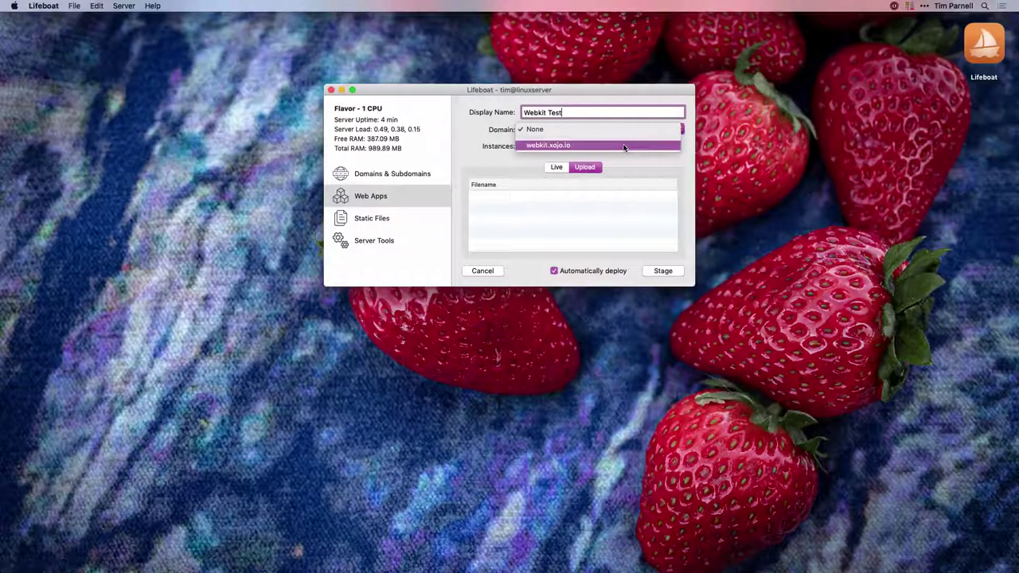
{"action": "left_click", "coordinate": [624, 146]}
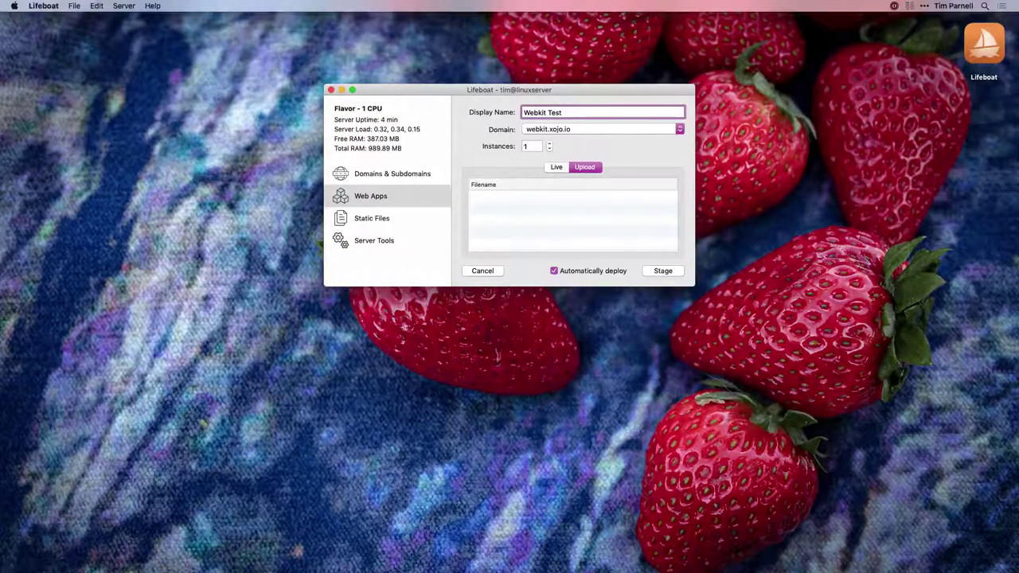
{"action": "left_click_drag", "start_coordinate": [727, 173], "coordinate": [641, 216]}
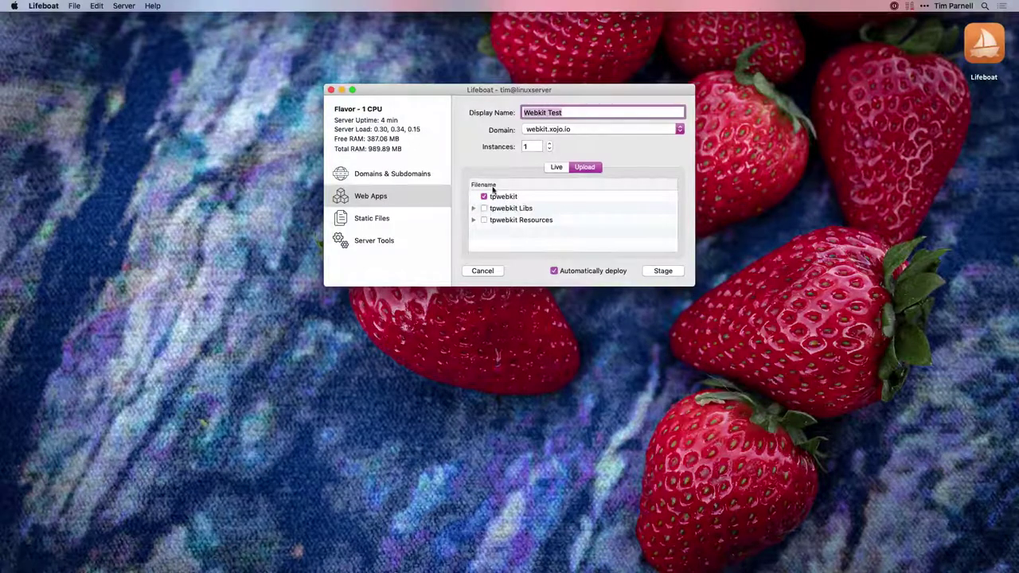
{"action": "left_click", "coordinate": [663, 271]}
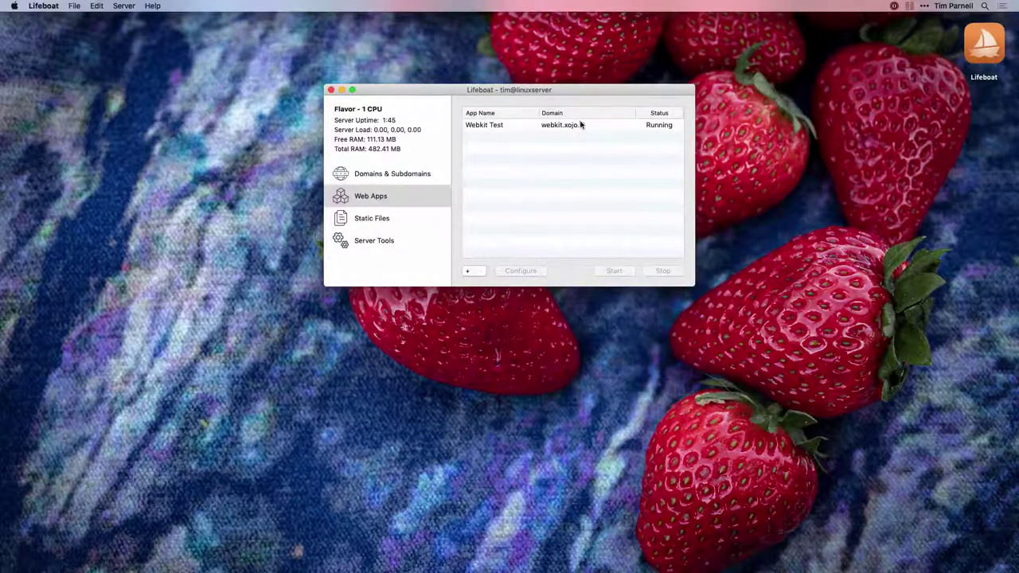
Launch Webkit Test at webkit.xojo.io in the browser, then return to Lifeboat
{"action": "right_click", "coordinate": [582, 125]}
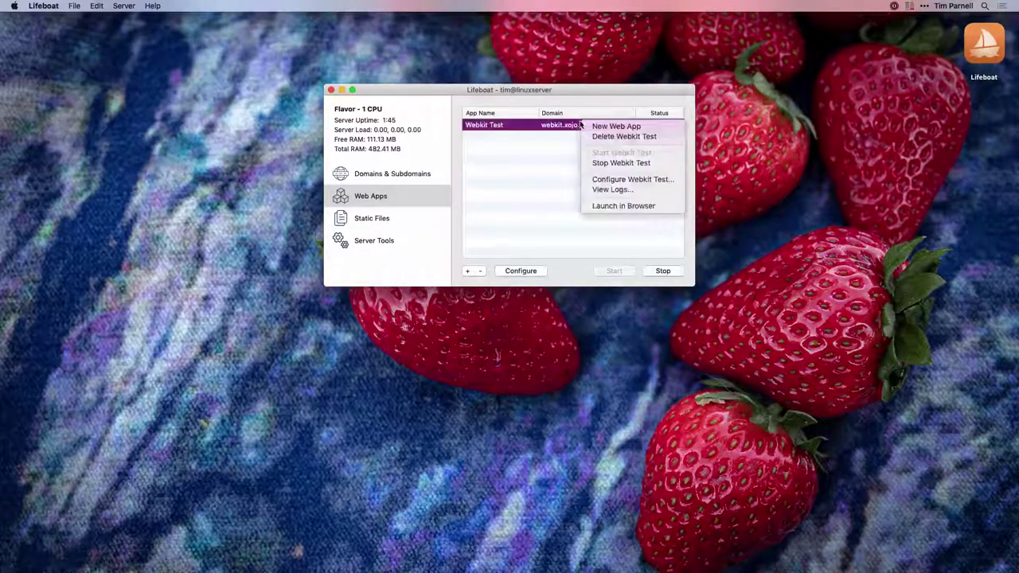
{"action": "left_click", "coordinate": [628, 207]}
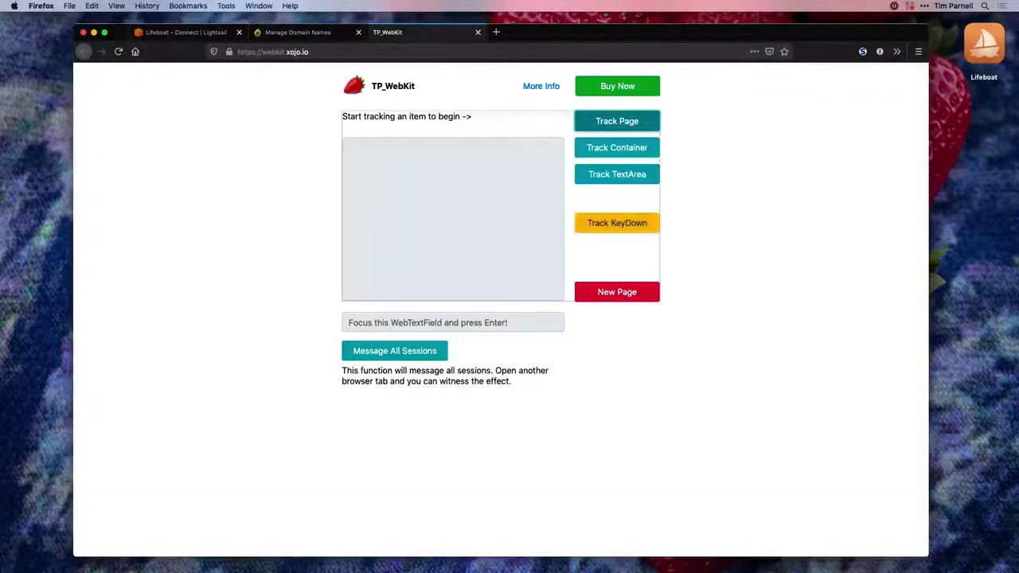
{"action": "key", "text": "super+Tab"}
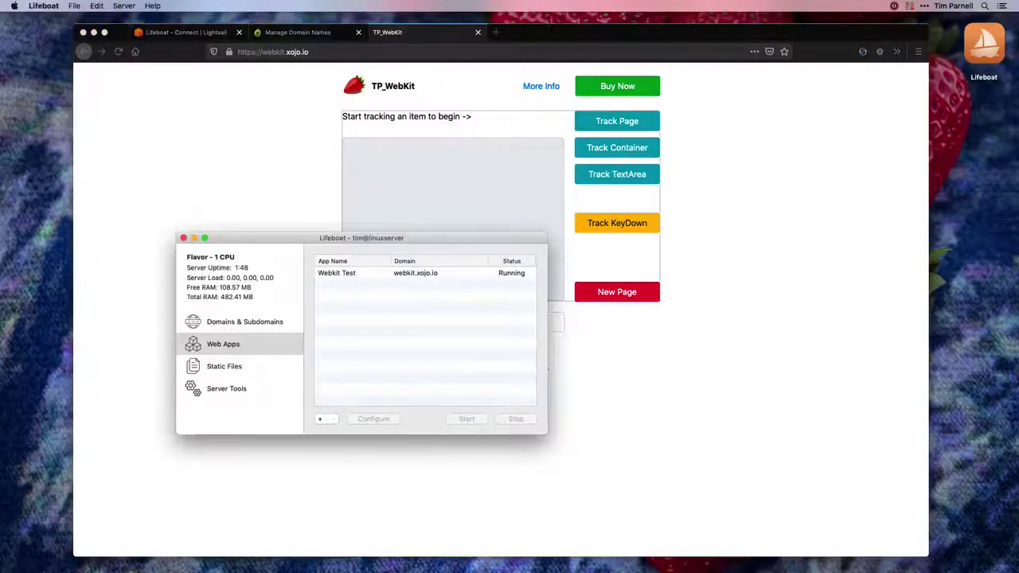